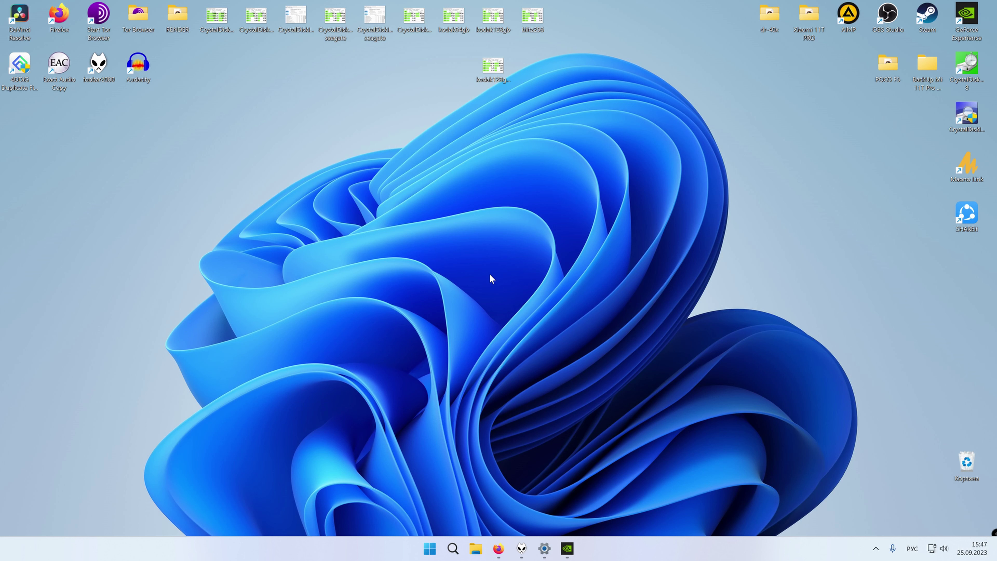
View the list of Windows audio output devices with Keysion DSD DAC (LC2100) as the output, then dismiss it
left_click(945, 549)
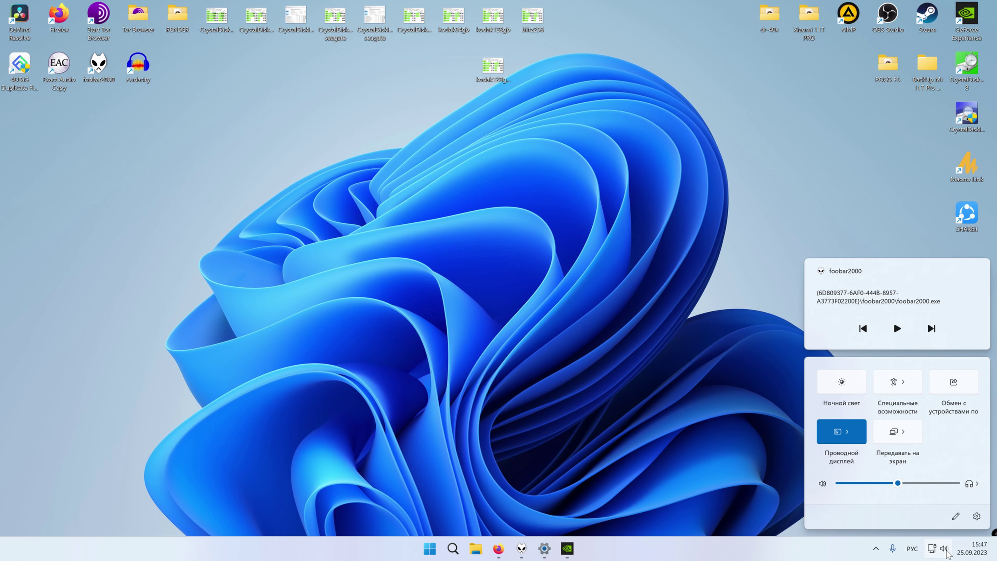
left_click(977, 484)
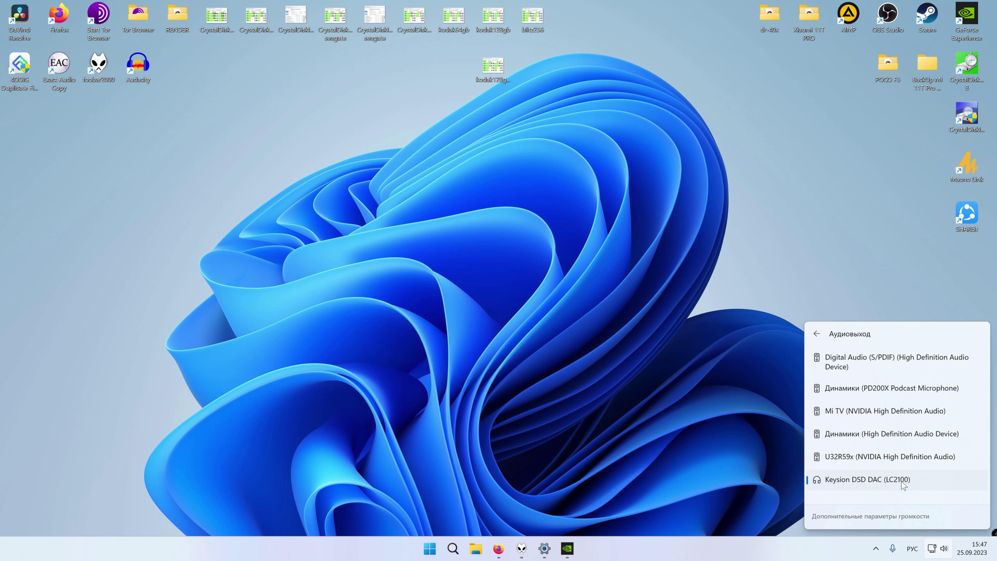
left_click(636, 407)
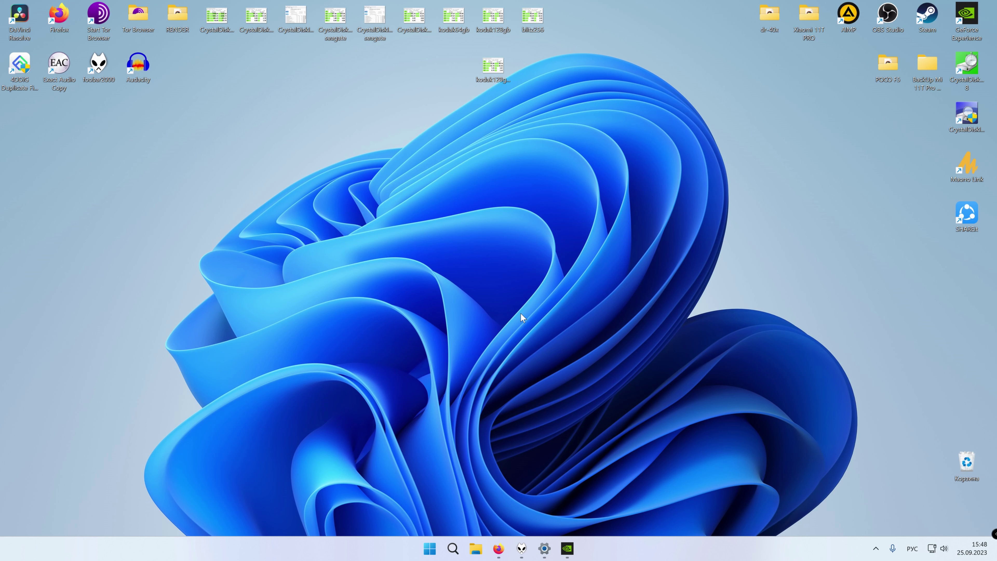
Switch to foobar2000 and start the first track, The Magic of Moonlight
mouse_move(521, 552)
left_click(521, 549)
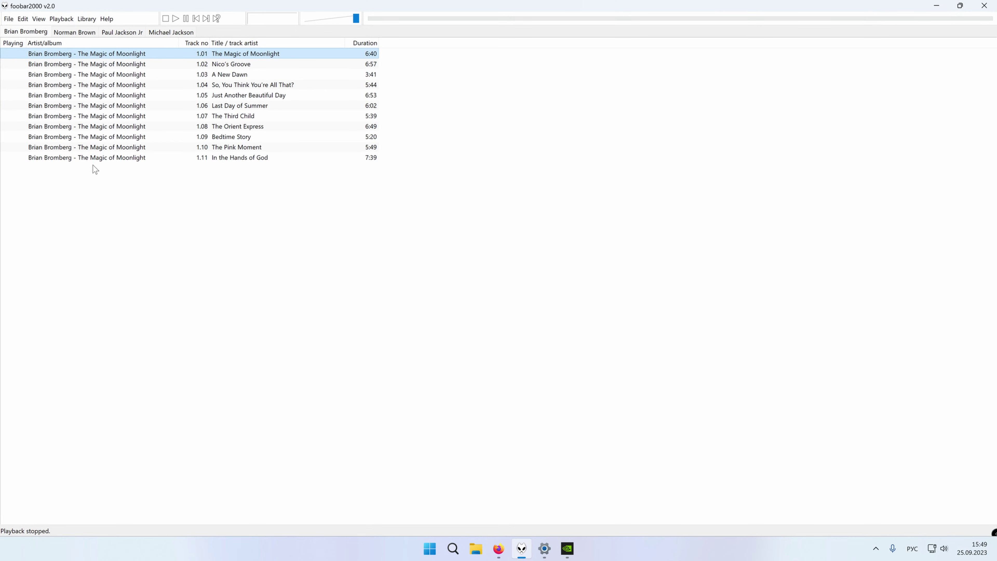
double_click(91, 53)
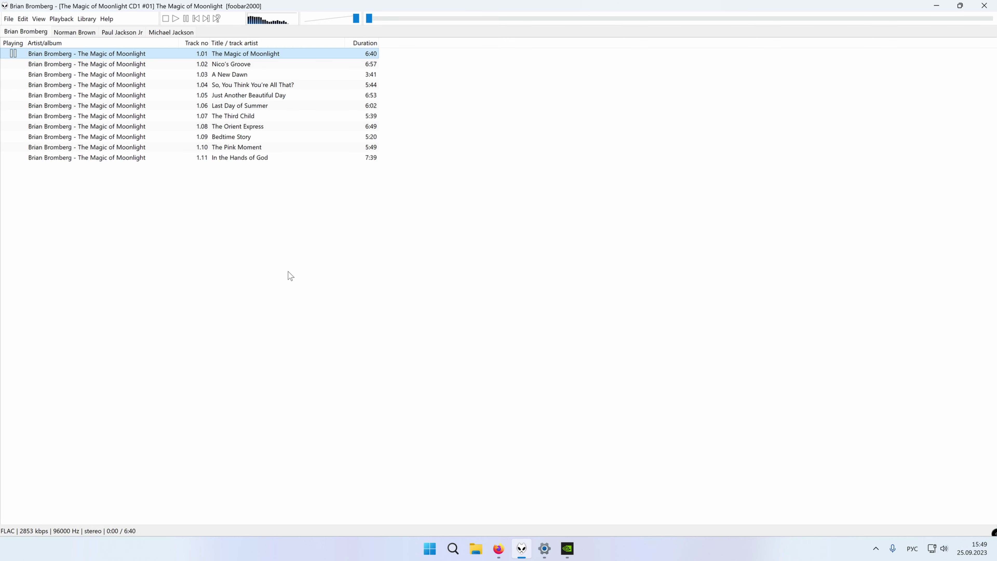
Open the foobar2000 output preferences and choose WASAPI (shared) : Keysion DSD DAC (LC2100) as the playback device
left_click(9, 19)
left_click(38, 143)
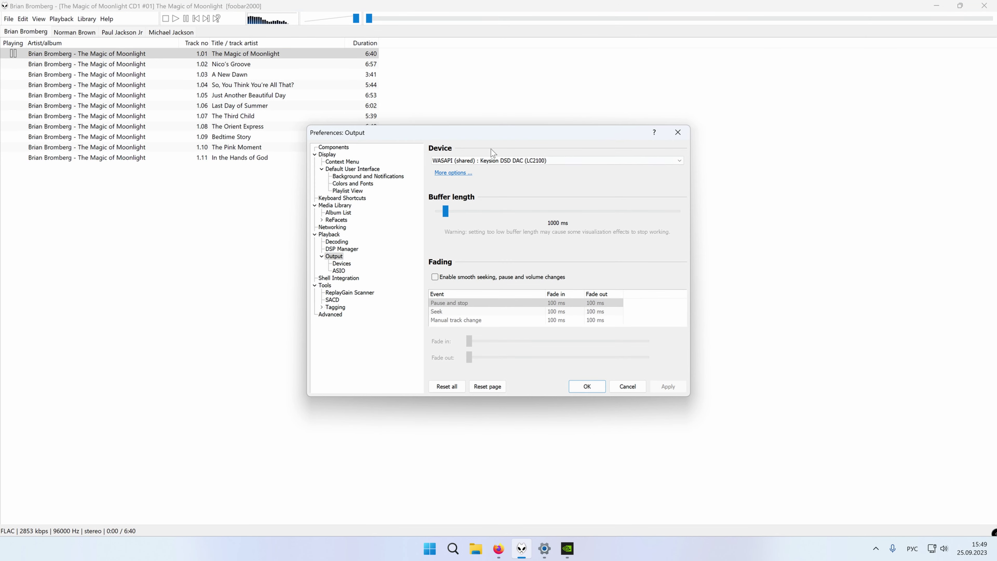
left_click(497, 161)
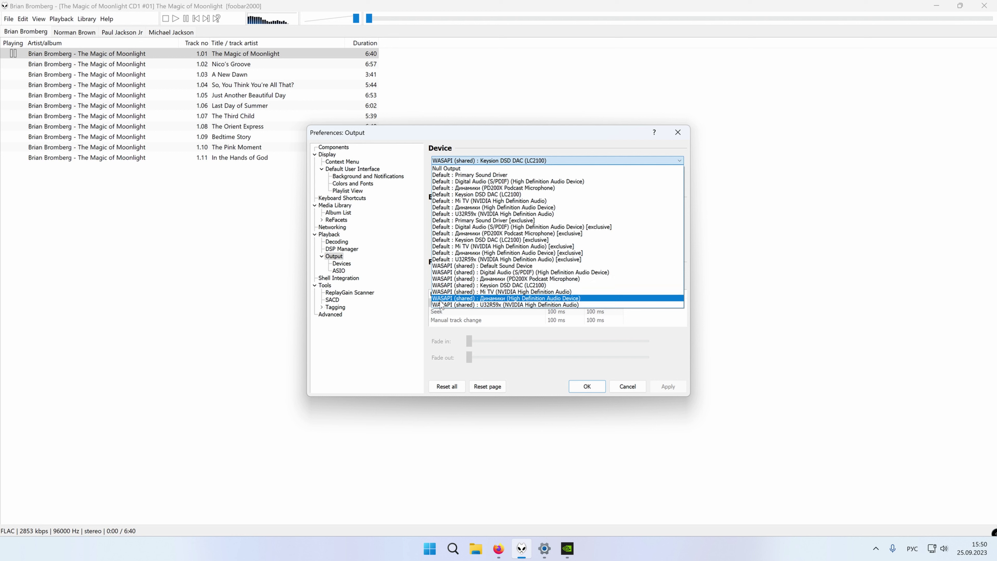
left_click(454, 286)
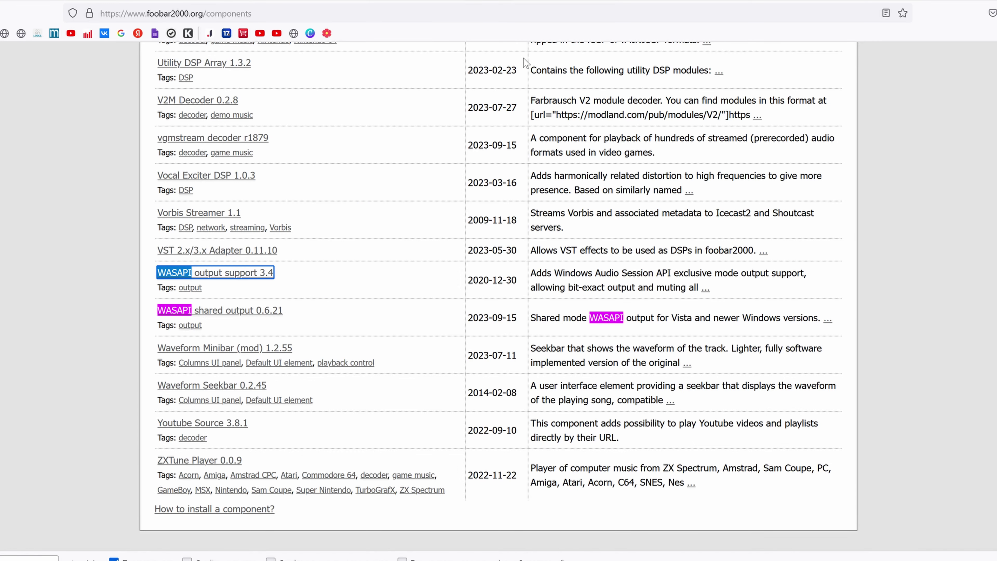
Look through the foobar2000.org components page in Firefox and find the WASAPI entries
scroll(392, 174, "up", 10)
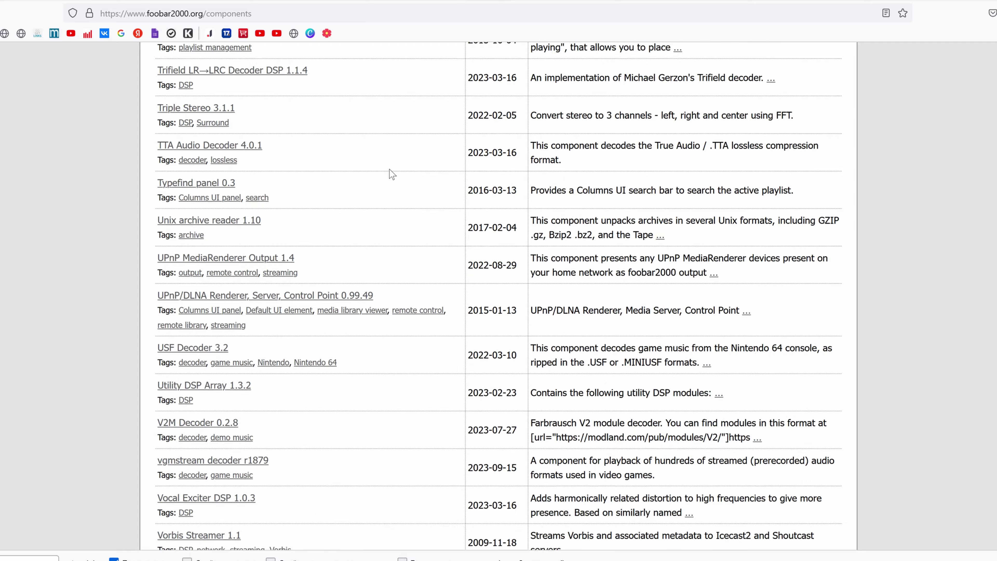
scroll(392, 174, "up", 20)
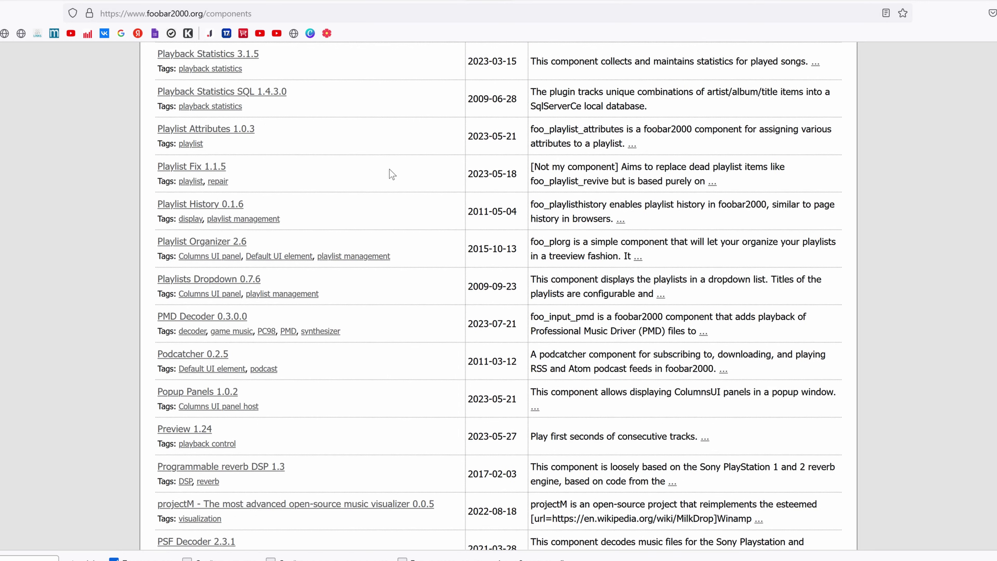
scroll(392, 174, "up", 20)
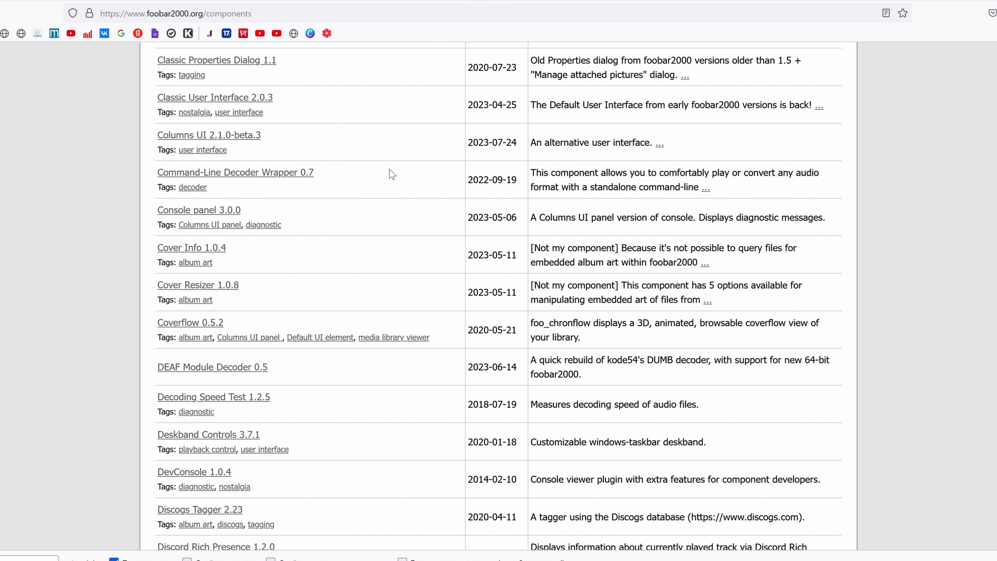
scroll(392, 174, "up", 10)
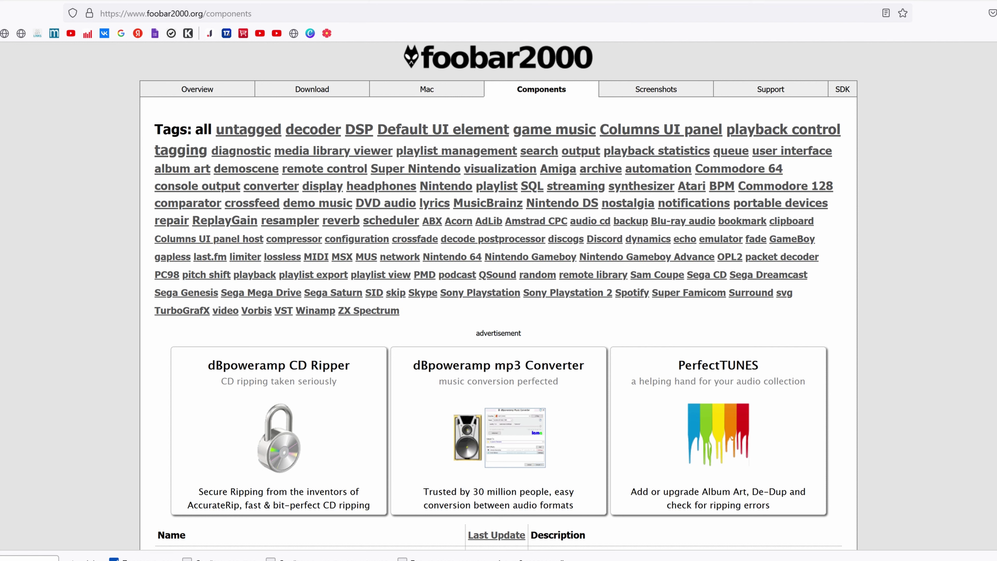
key("Return")
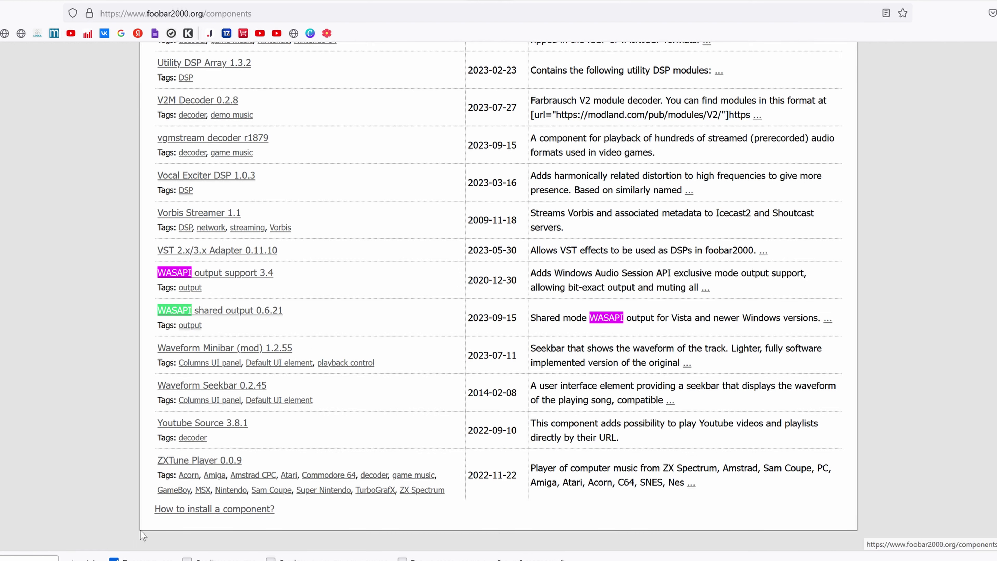
Open the WASAPI shared output page, then check the supported processor architecture on the WASAPI output support page
left_click(226, 314)
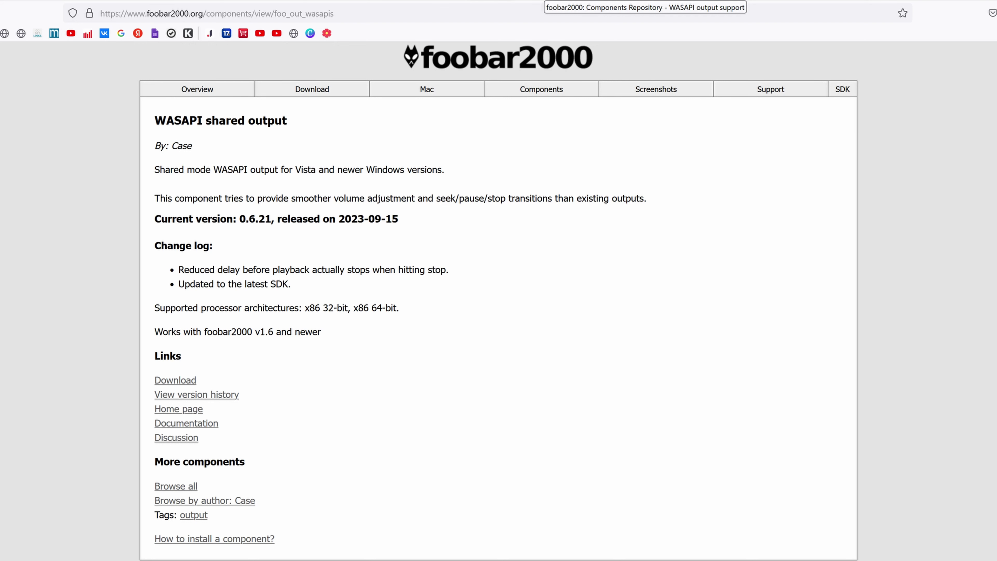
left_click(543, 1)
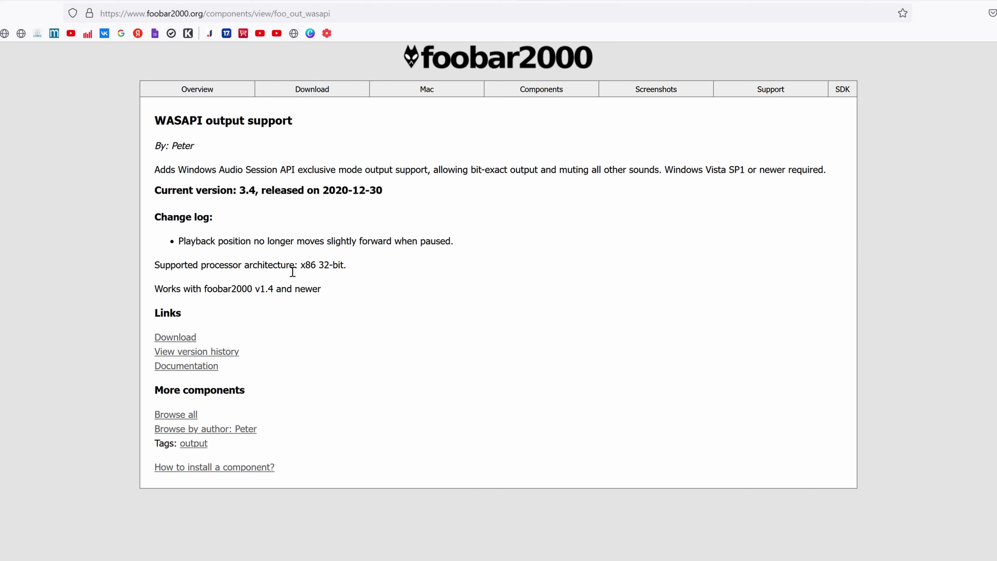
left_click_drag(215, 266, 355, 267)
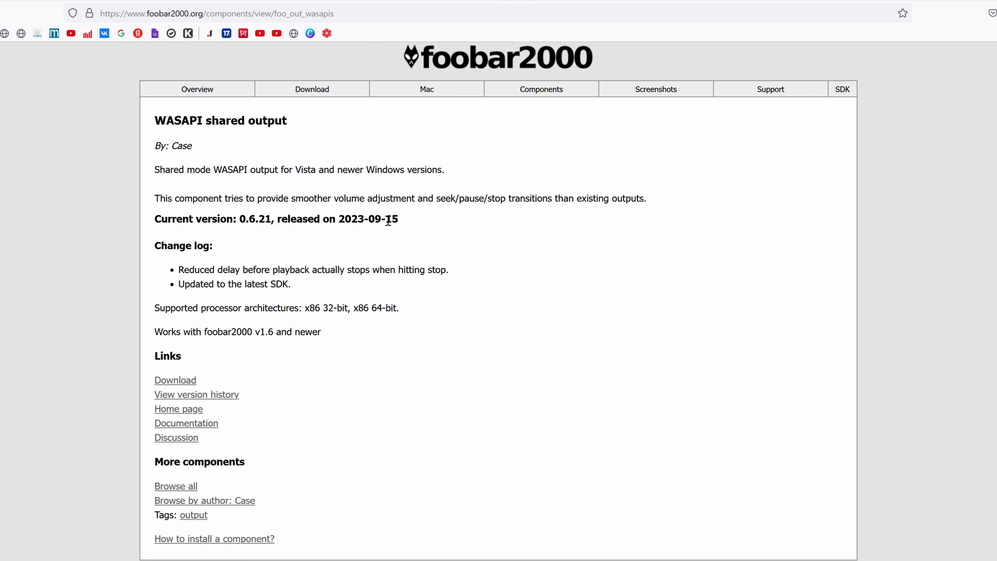
Examine the release date, current version and supported processor architectures of the WASAPI shared output component
left_click_drag(399, 220, 370, 221)
left_click_drag(239, 219, 271, 219)
left_click_drag(310, 308, 400, 307)
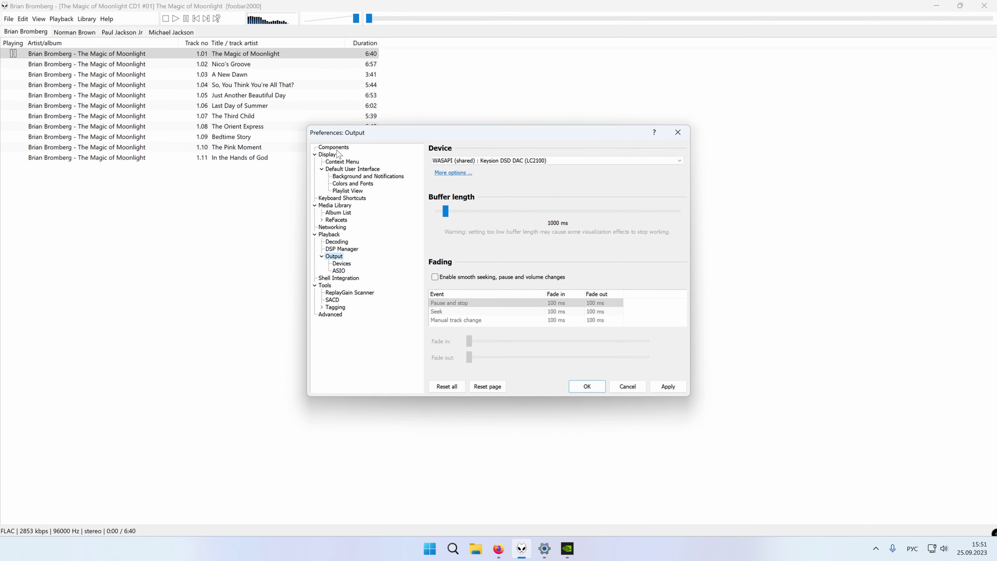
Switch to foobar2000's Components preferences, start installing a component, select foo_out_wasapis in the downloads folder, and cancel the selection
left_click(340, 149)
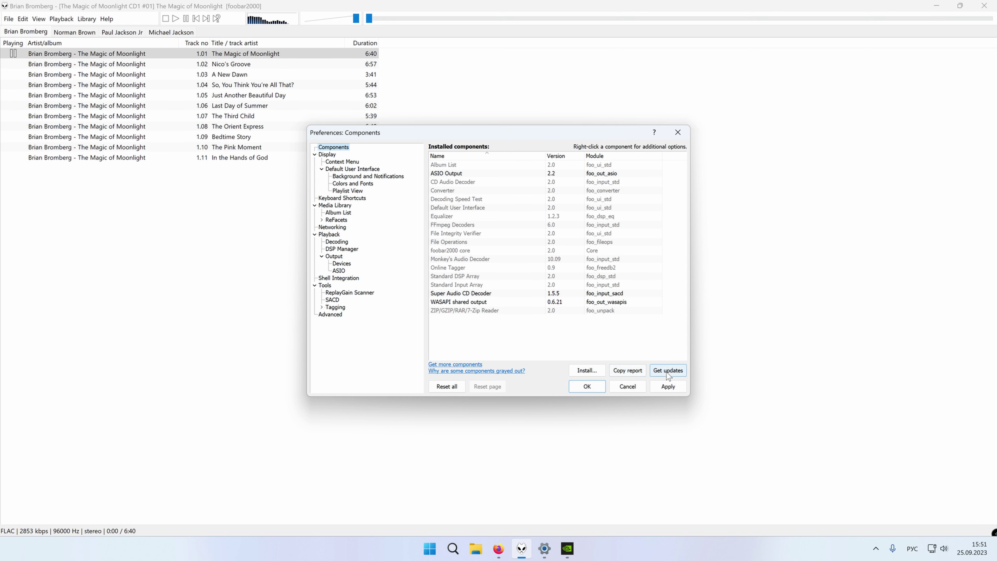
left_click(587, 371)
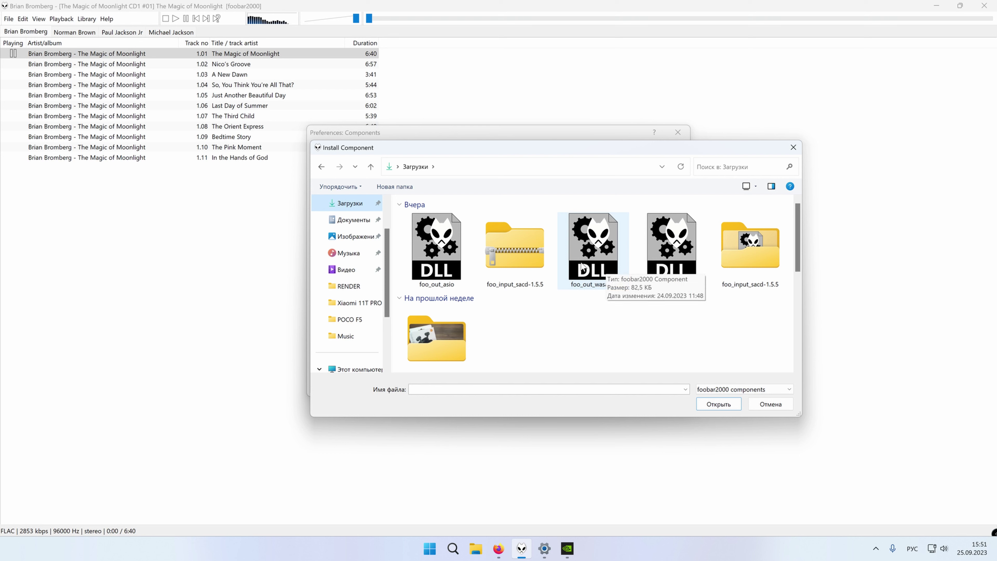
left_click(603, 266)
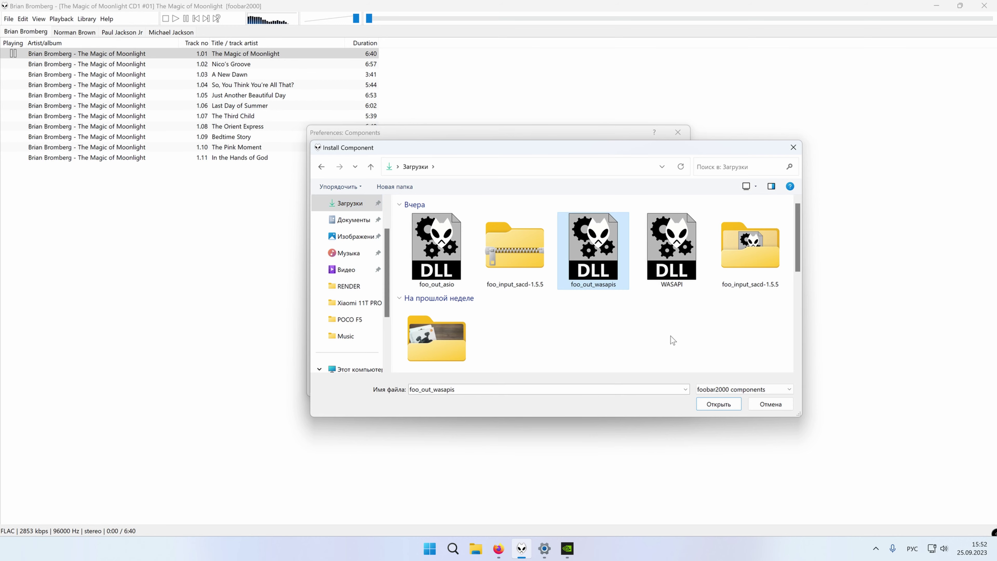
left_click(793, 149)
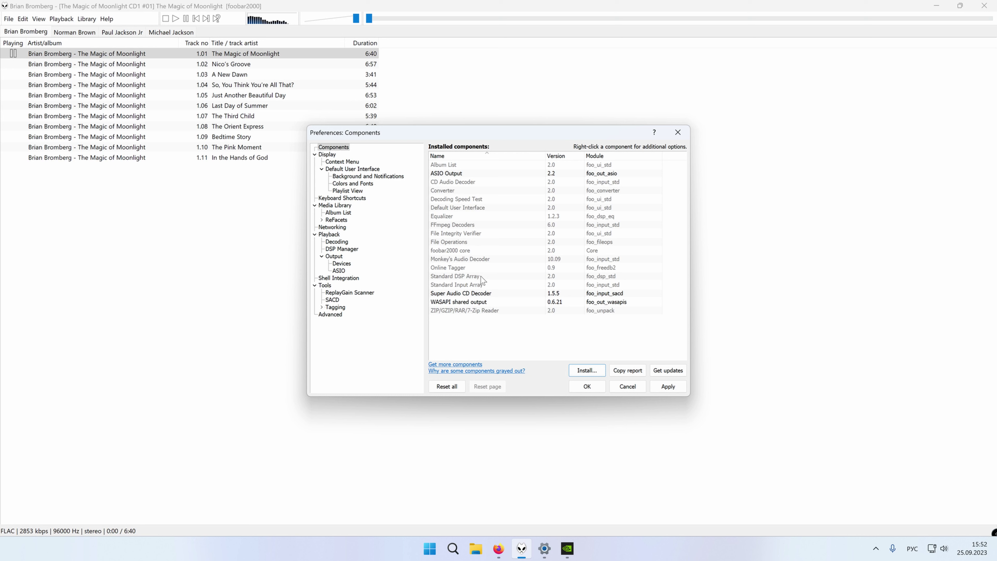
Return to the Output preferences, reselect WASAPI (shared) : Keysion DSD DAC (LC2100) and confirm the preferences
left_click(334, 256)
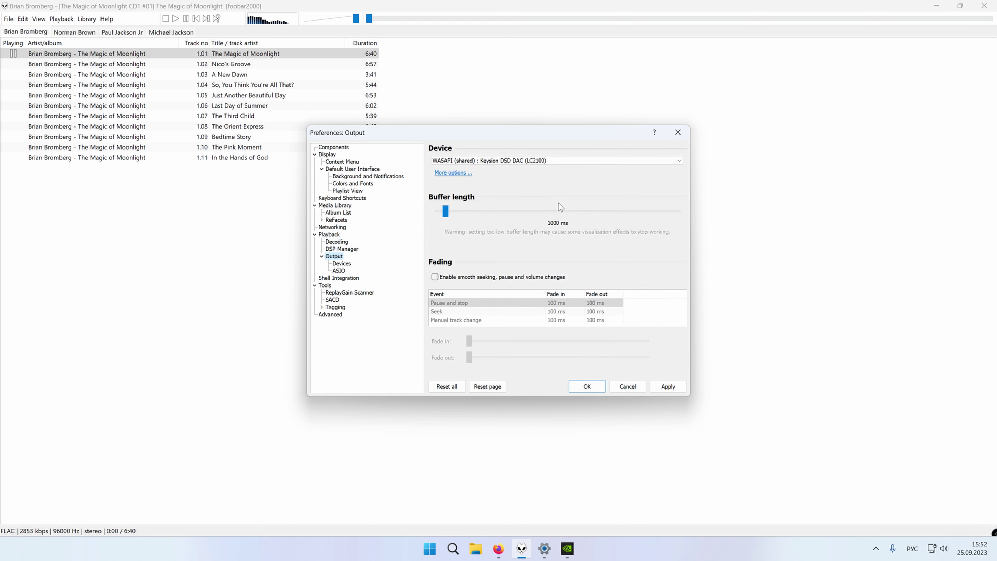
left_click(538, 161)
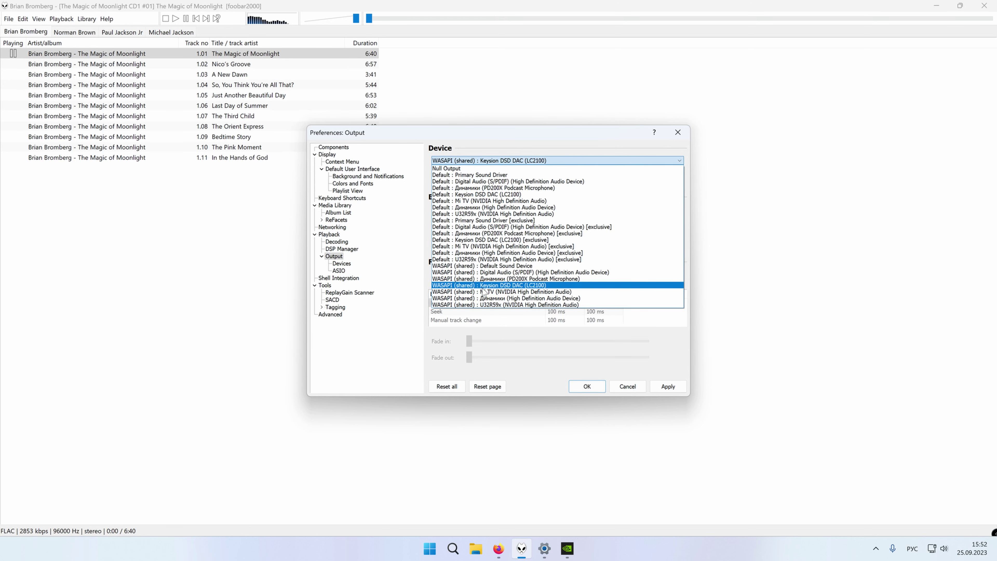
left_click(498, 286)
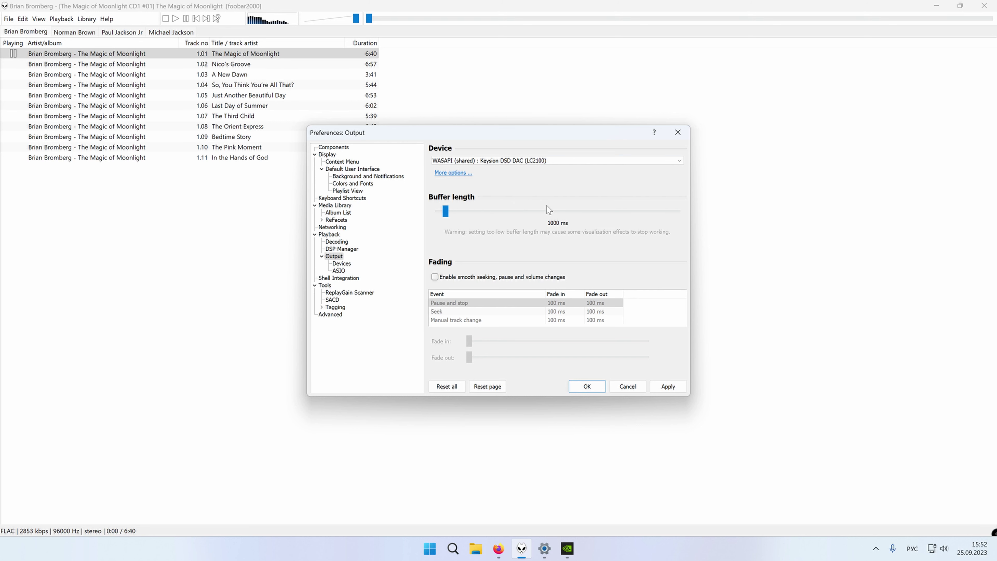
left_click(588, 387)
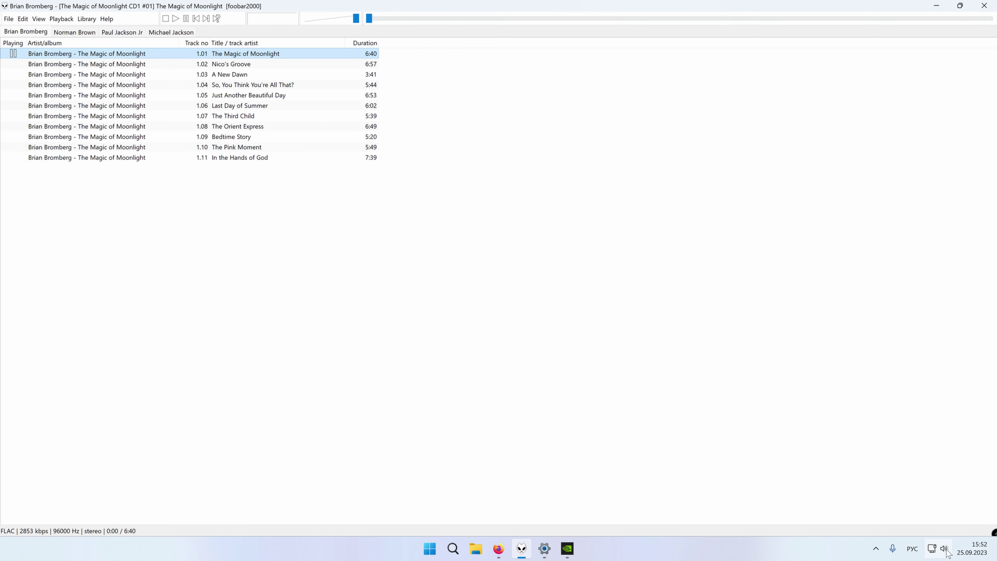
Open the Windows sound settings and examine the output formats available in the Keysion DSD DAC properties
right_click(943, 541)
left_click(942, 523)
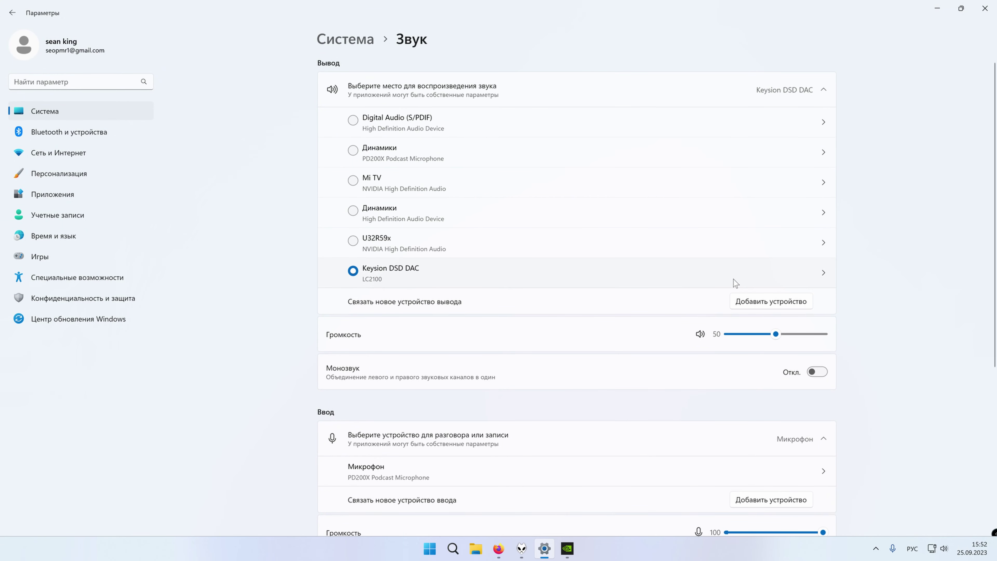
left_click(824, 273)
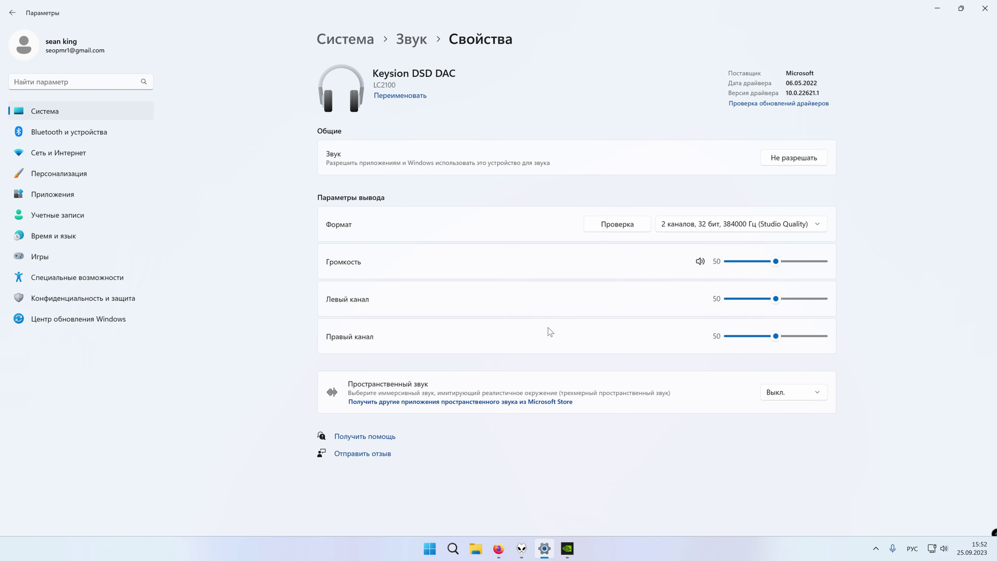
left_click(735, 222)
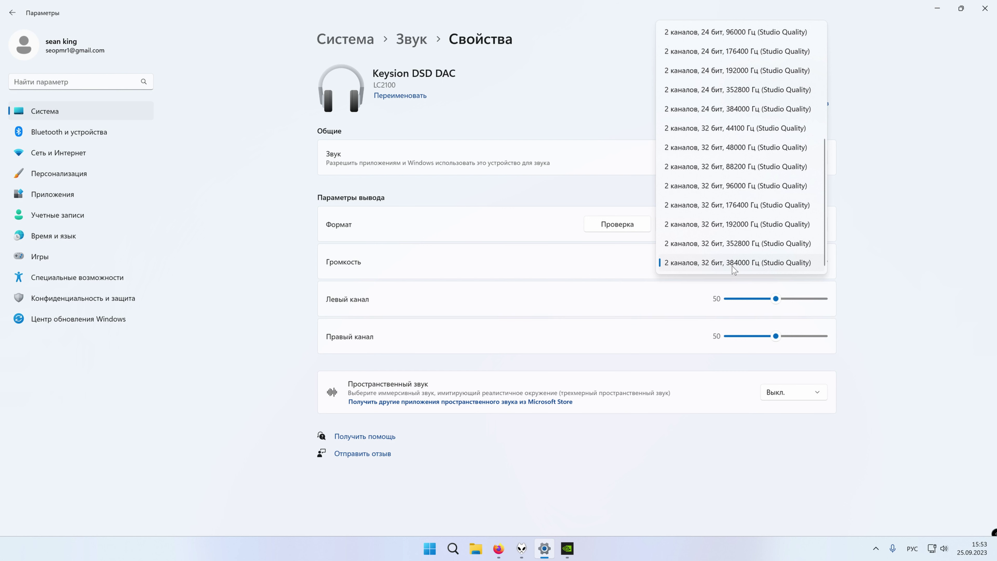
left_click(898, 258)
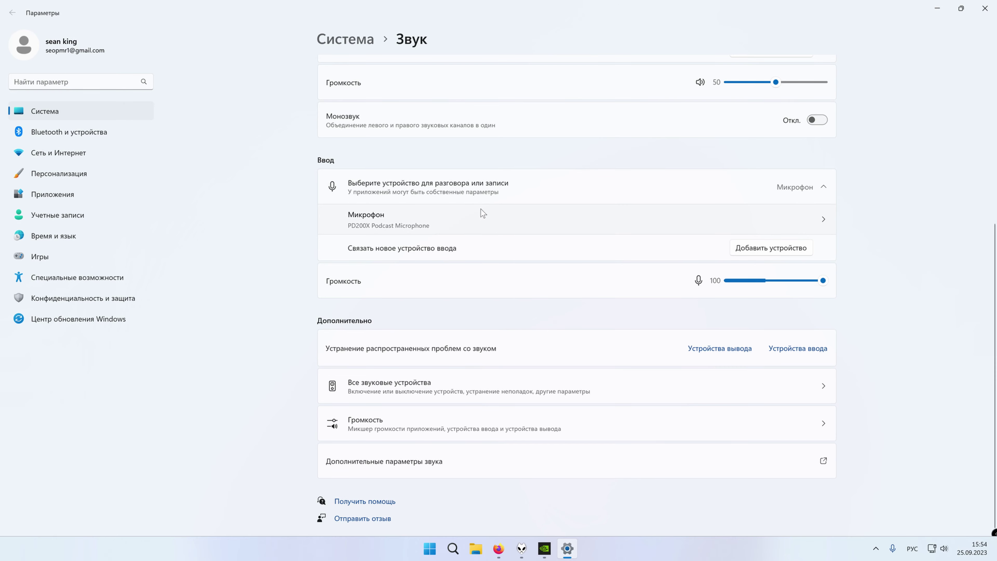
Open the additional sound settings and display the properties of the Keysion DSD DAC playback device
left_click(428, 465)
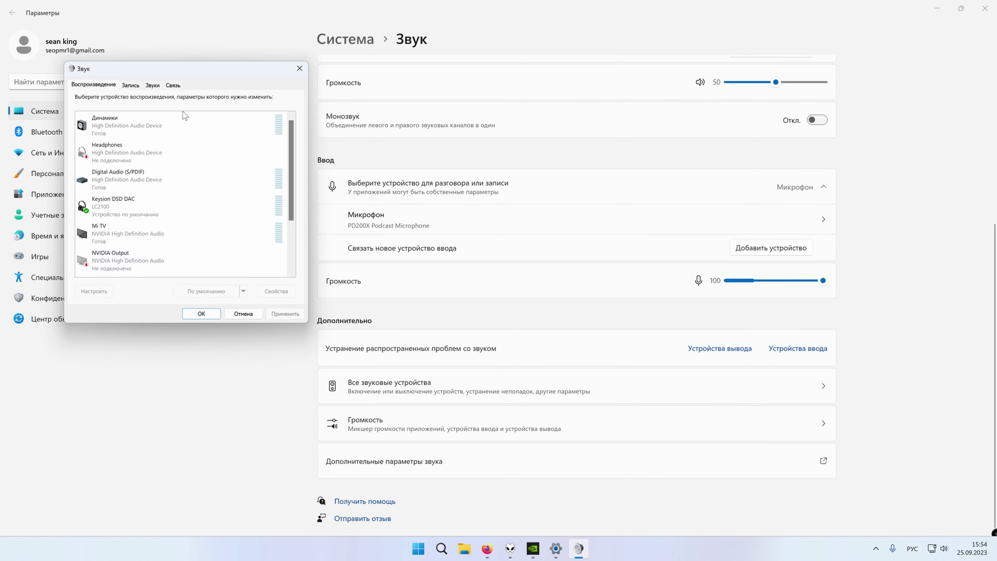
left_click(133, 205)
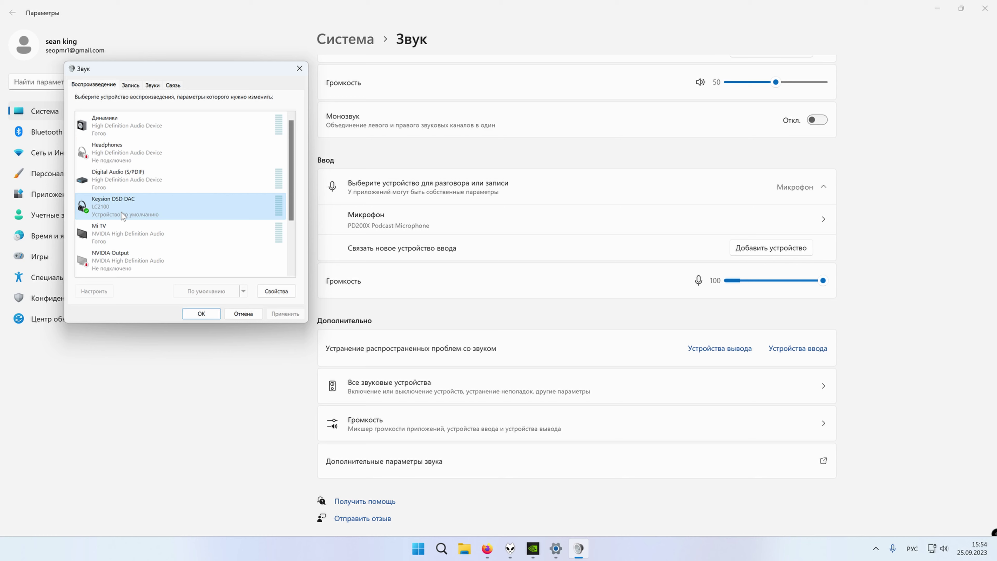
right_click(138, 204)
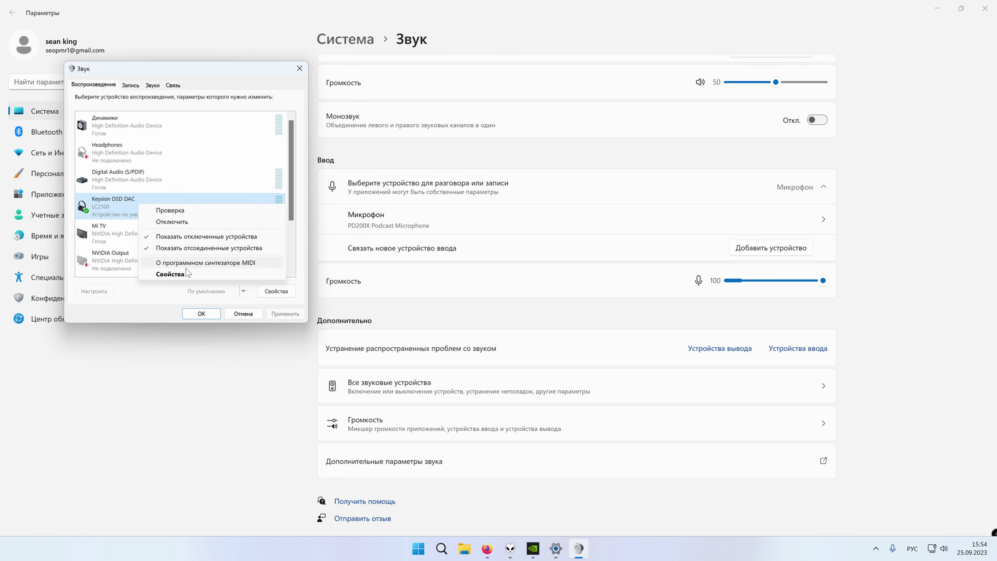
left_click(172, 273)
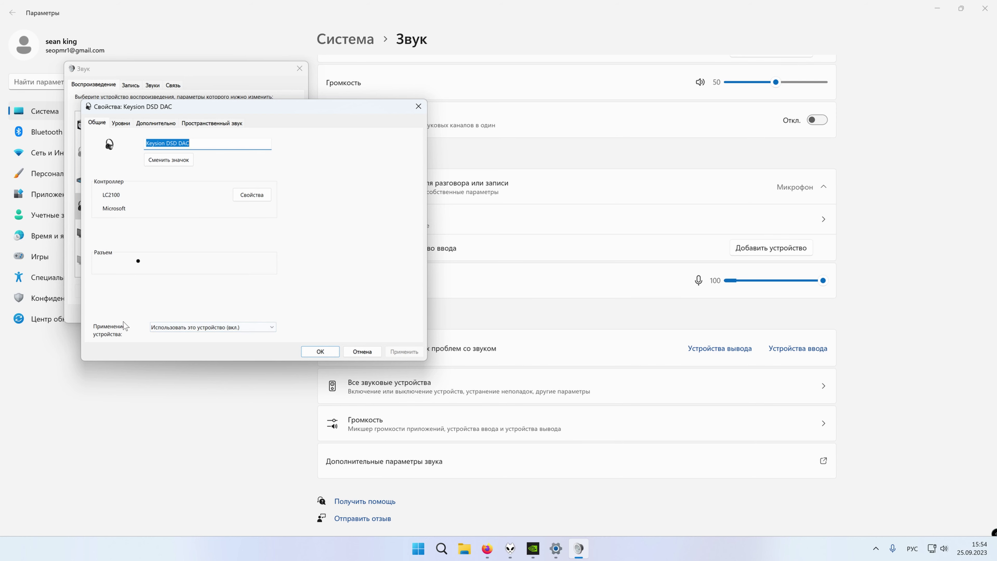
Examine the Keysion DSD DAC's headphone level and its left and right channel balance
left_click(117, 125)
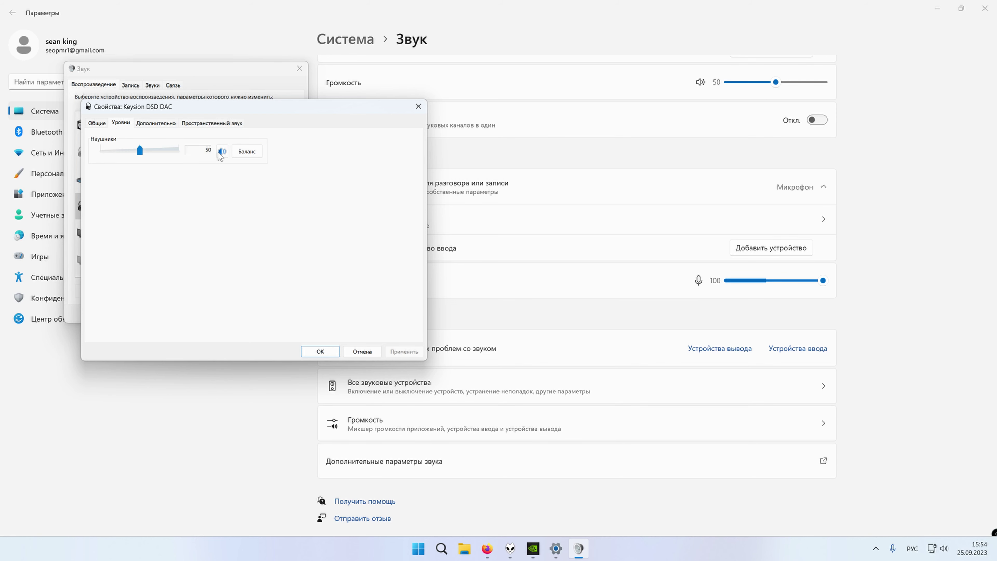
left_click(247, 151)
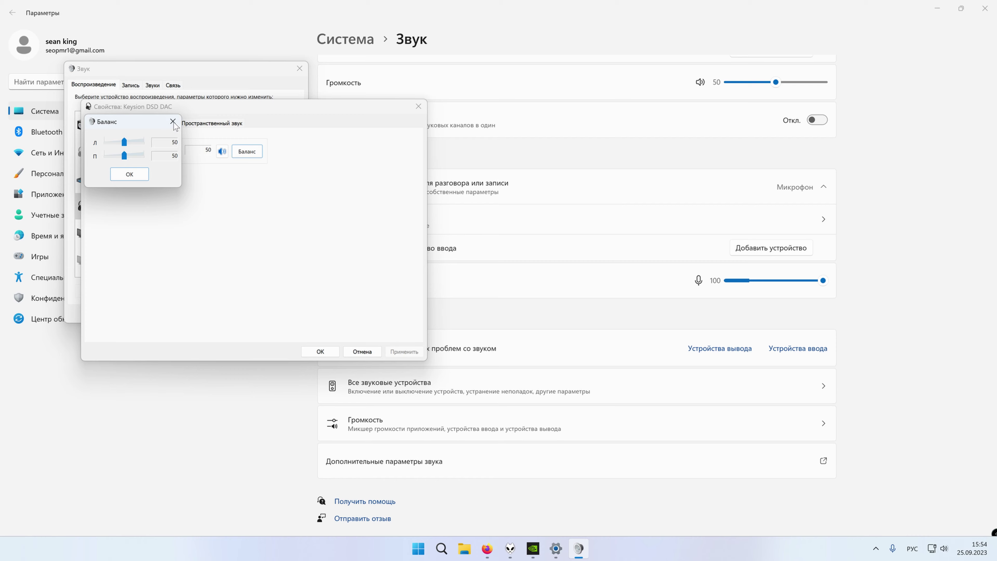
left_click(129, 174)
Examine the DAC's default format choices, exclusive mode options and spatial sound format, and confirm both sound dialogs
left_click(156, 123)
left_click(135, 177)
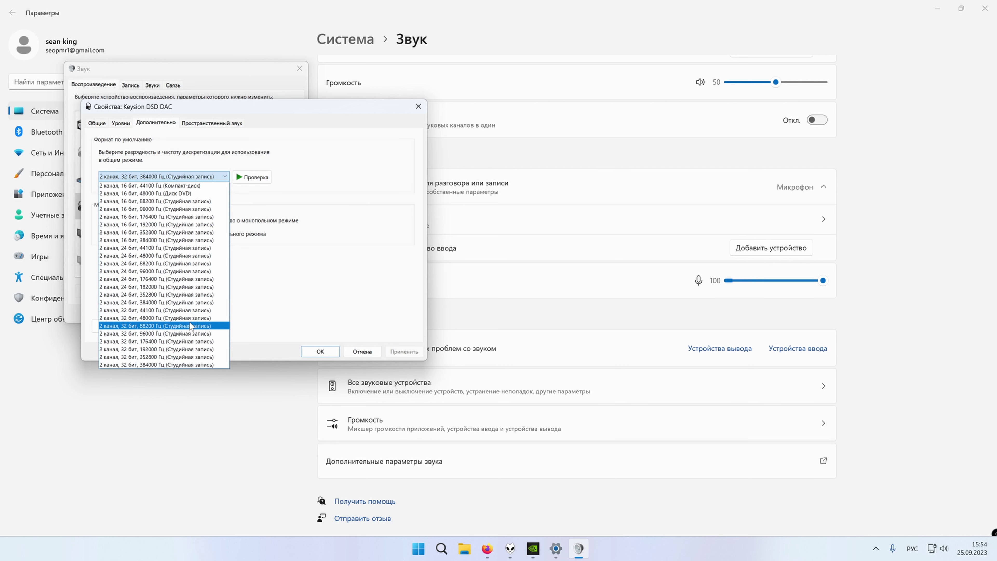
left_click(364, 170)
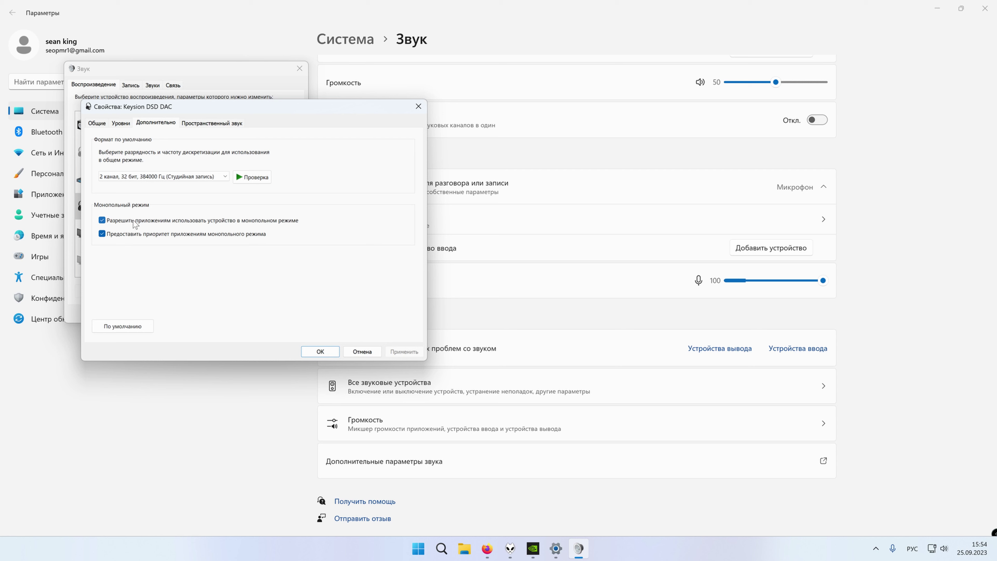
left_click(215, 124)
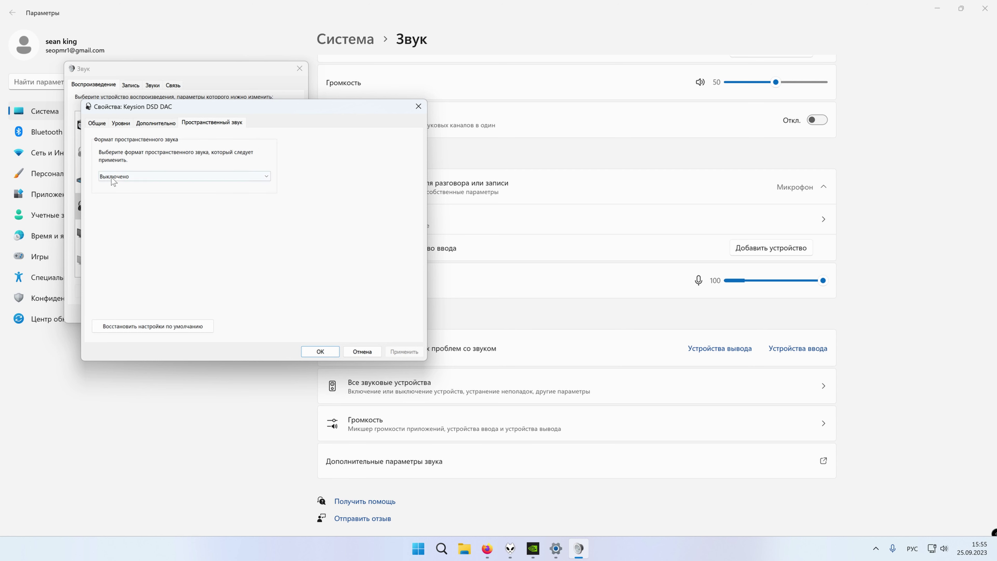
left_click(320, 351)
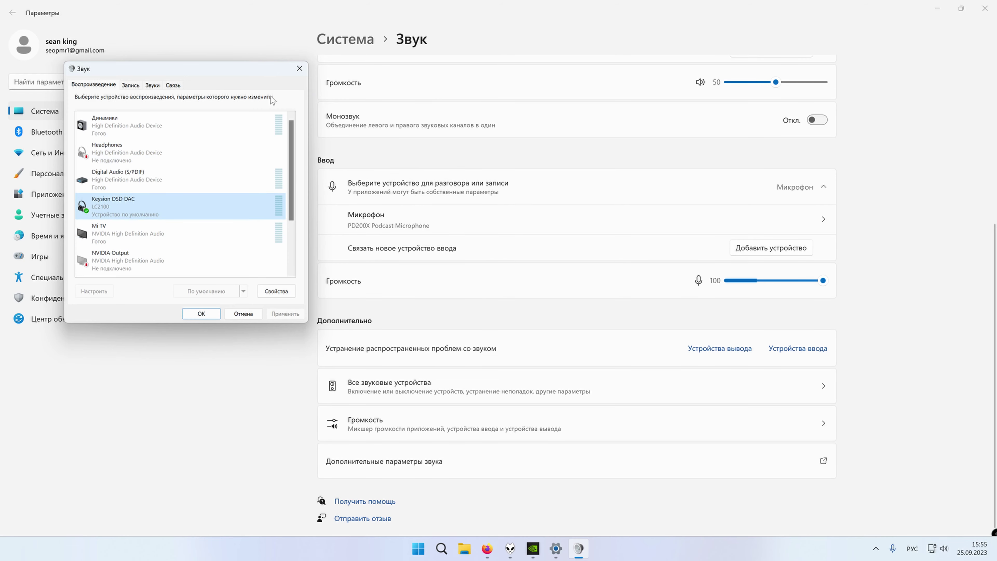
left_click(200, 314)
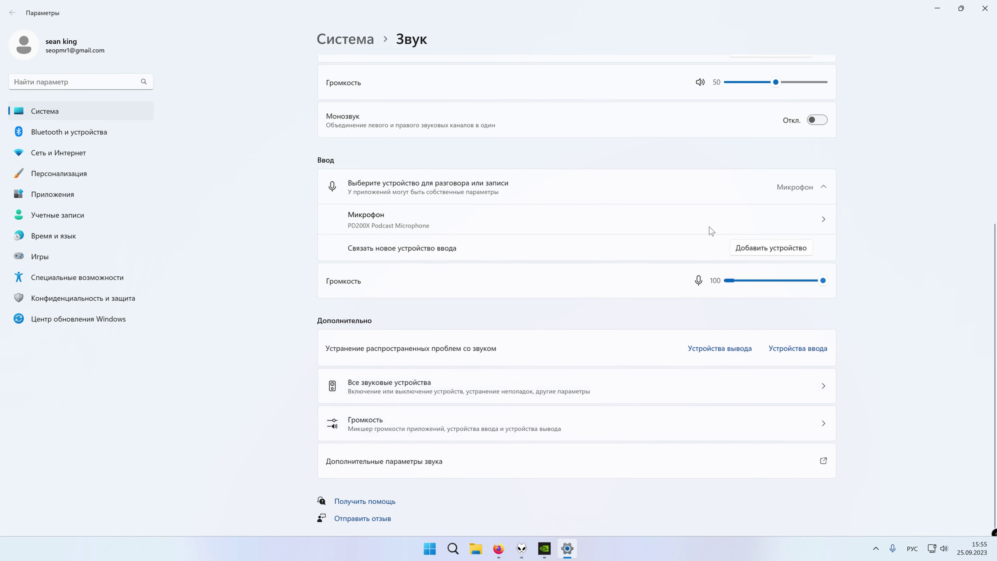
Switch to foobar2000 and examine the Output device and the ASIO drivers page in the preferences
left_click(521, 548)
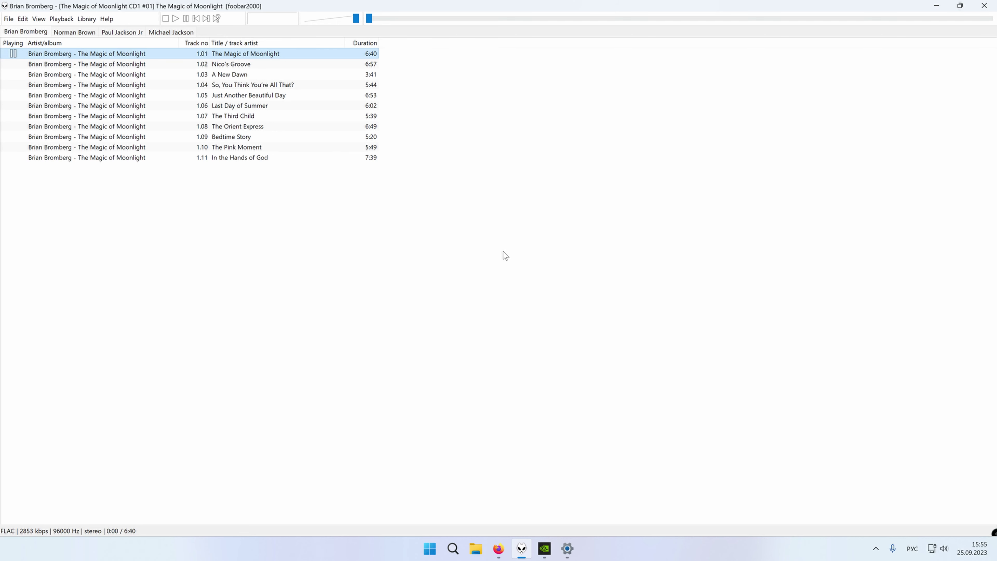
left_click(575, 550)
left_click(521, 548)
left_click(8, 19)
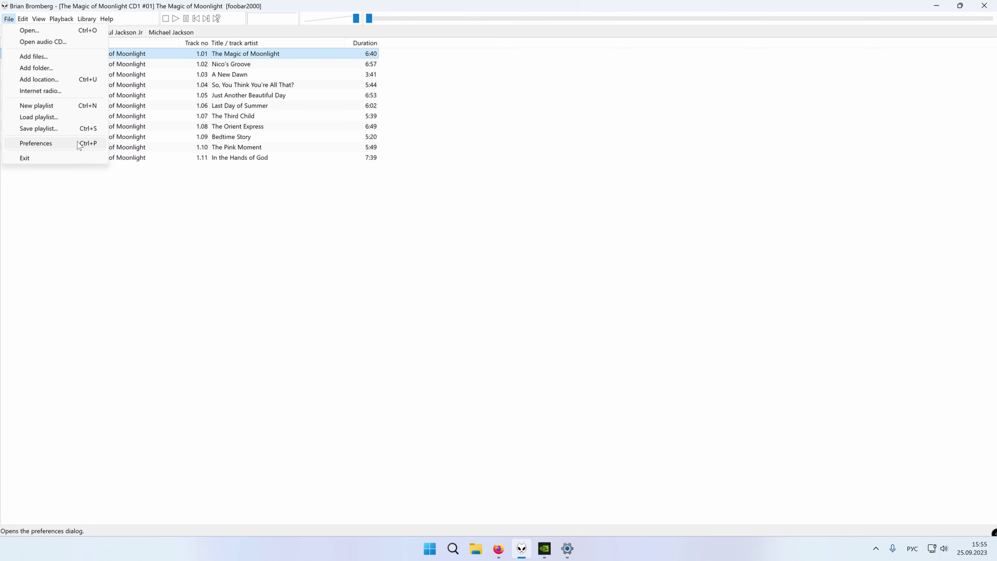
left_click(57, 144)
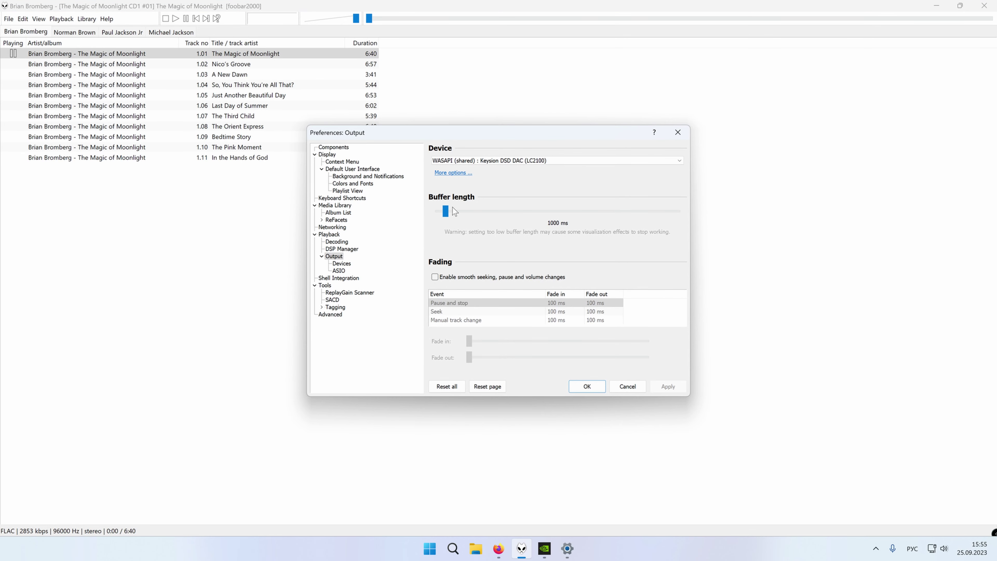
left_click(340, 272)
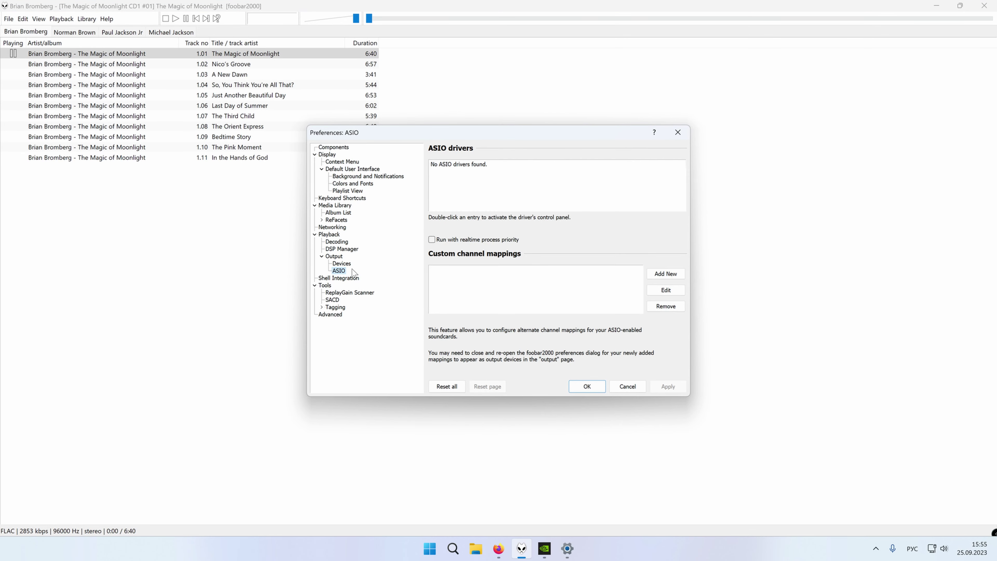
Examine the installed components in the preferences and select ASIO Output
left_click(337, 256)
left_click(337, 149)
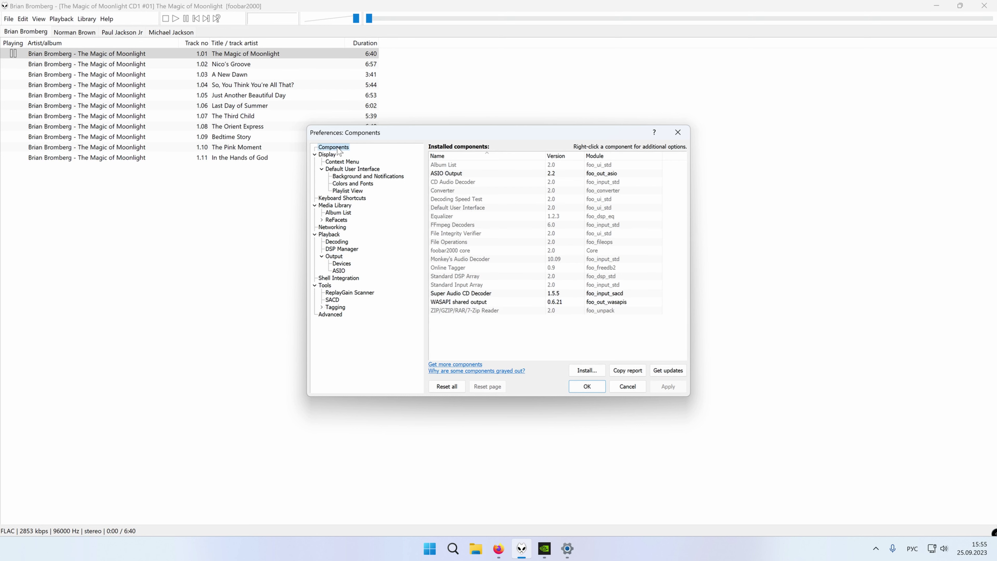
left_click(448, 174)
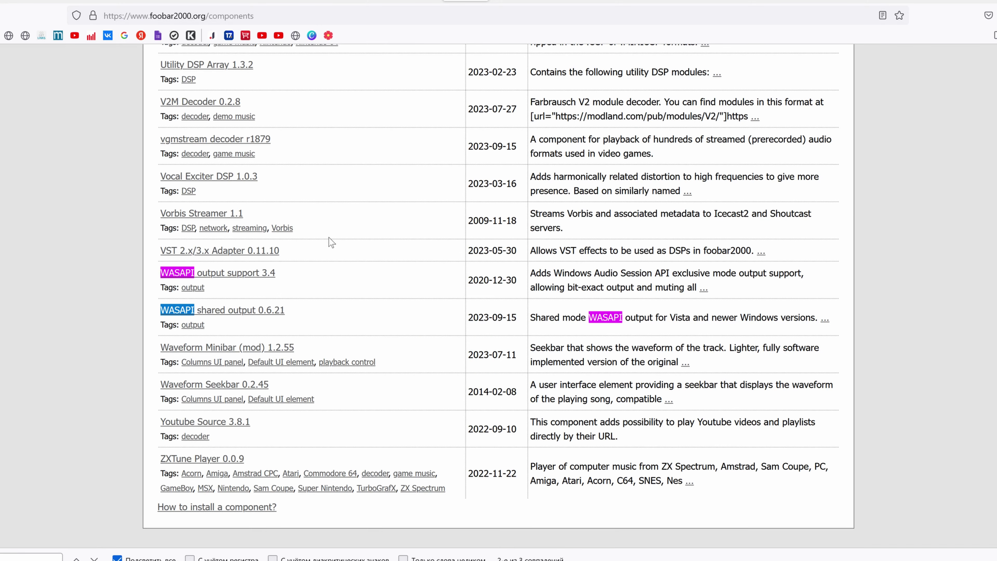
Search the foobar2000 components web page for ASIO, open the ASIO Output 2.2 entry, and return to foobar2000 to close the preferences
key("Return")
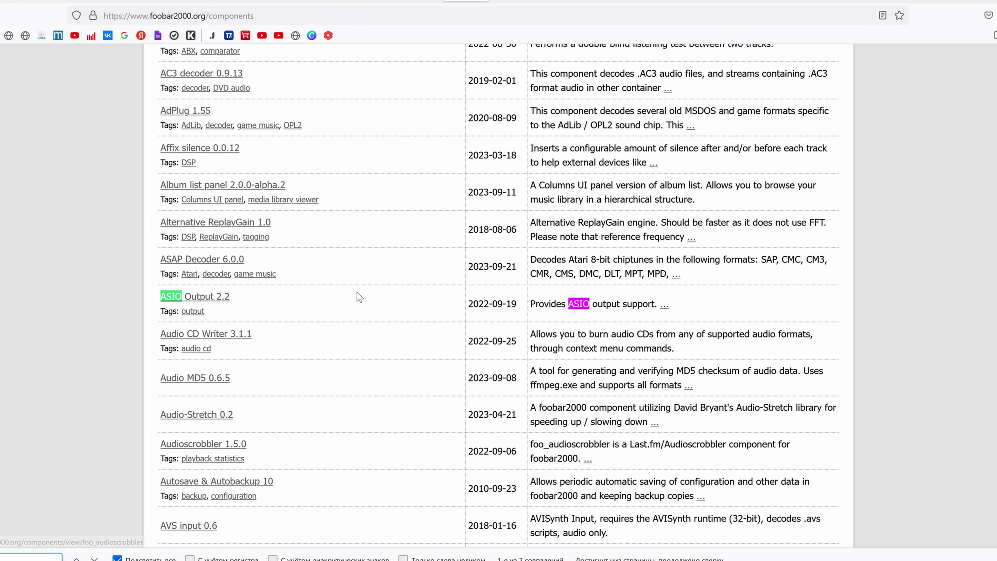
left_click(200, 299)
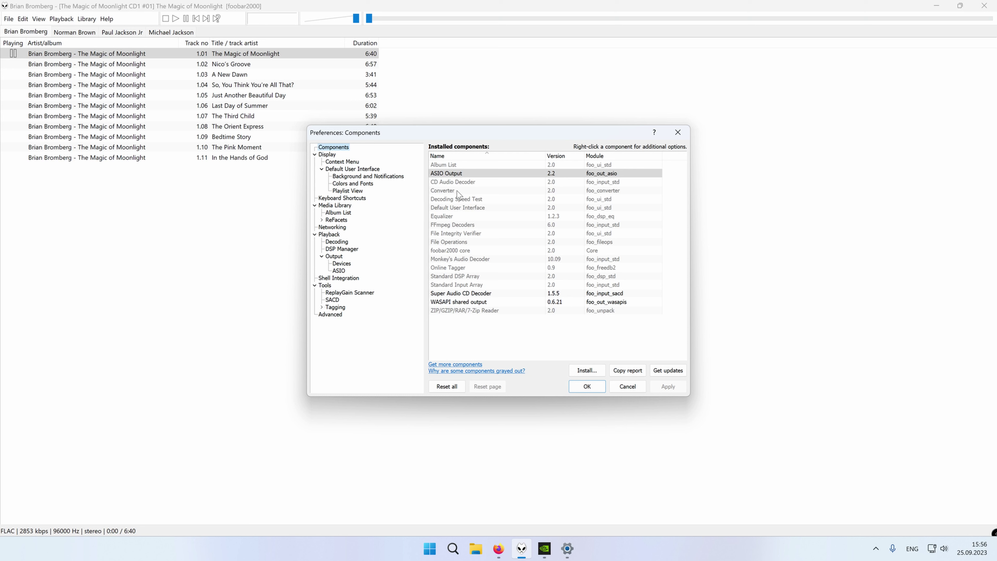
left_click(679, 133)
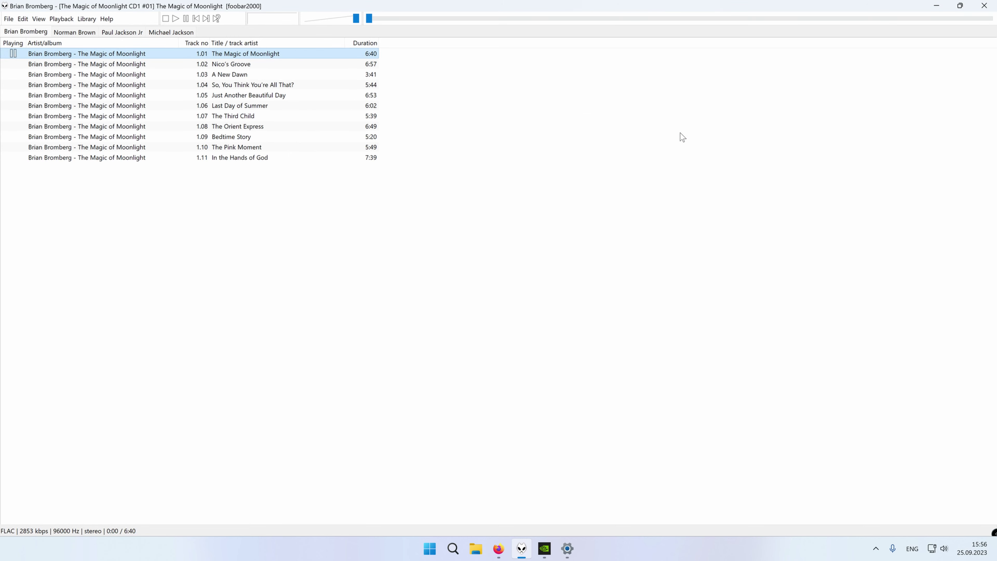